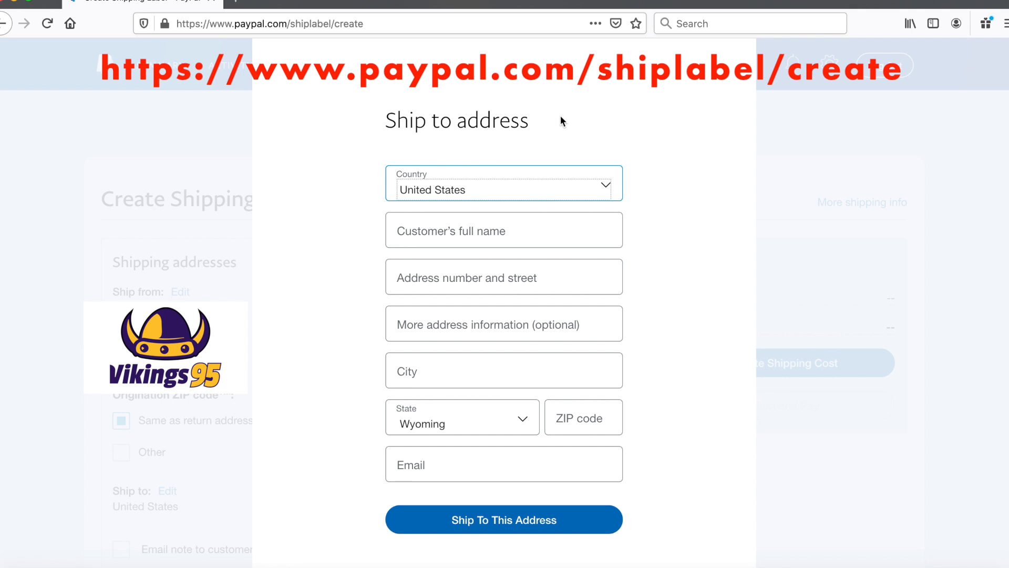
Enter Youtube as the customer's full name in the ship-to form, and fill in the street address and city
left_click(457, 236)
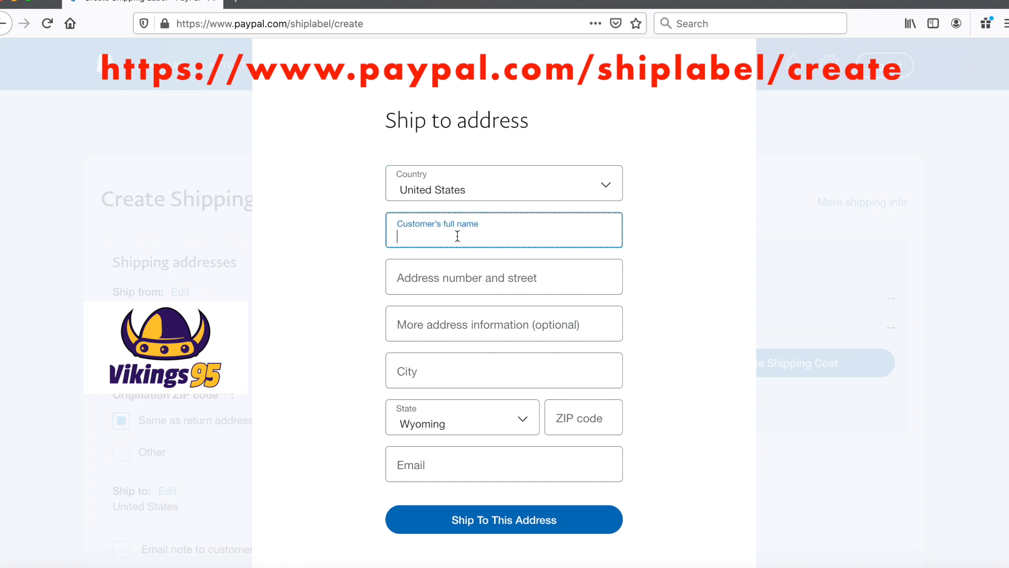
type("Youtube")
key("Tab")
type("901")
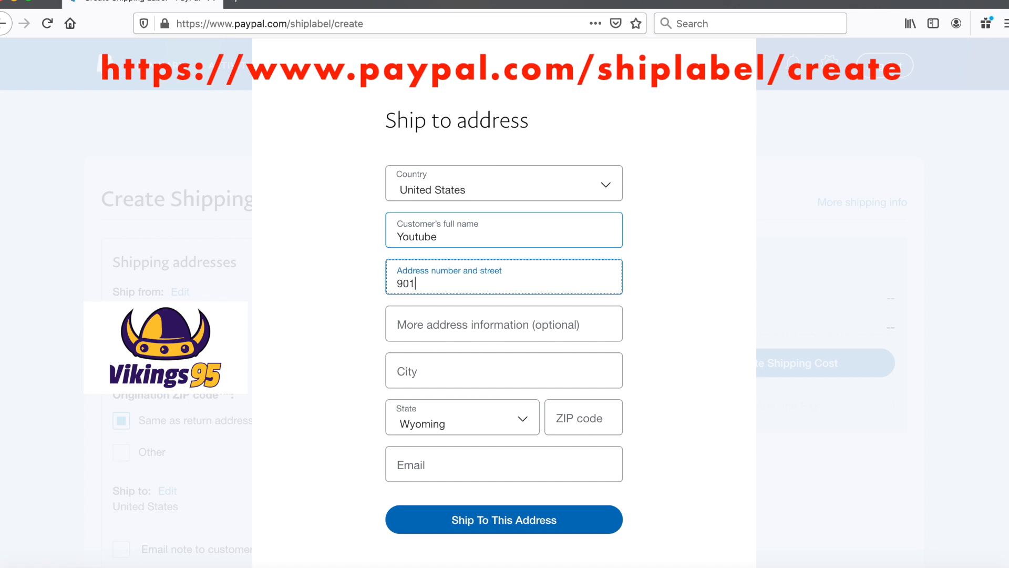
type(" Cherry Ave")
key("Tab")
key("Tab")
type("San Bruno")
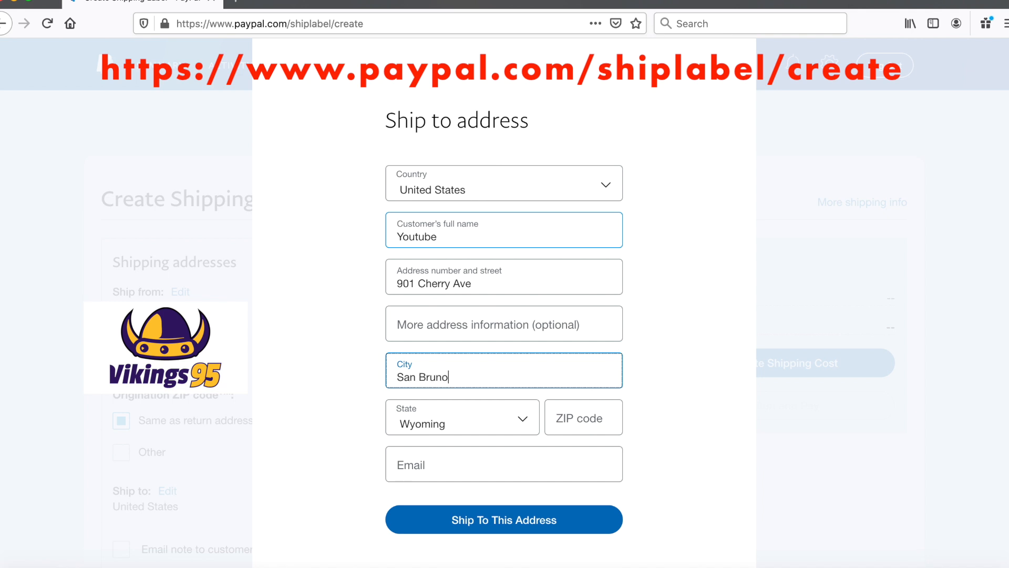
Choose California as the state, enter the ZIP code, leave the email blank and submit the ship-to address
key("Tab")
key("c")
key("Tab")
type("94066")
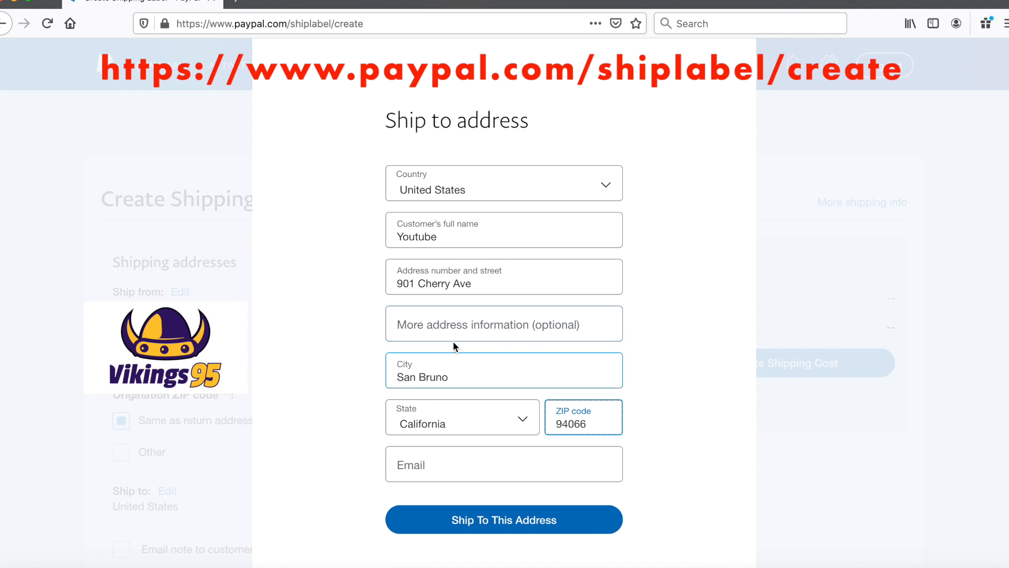
left_click(439, 464)
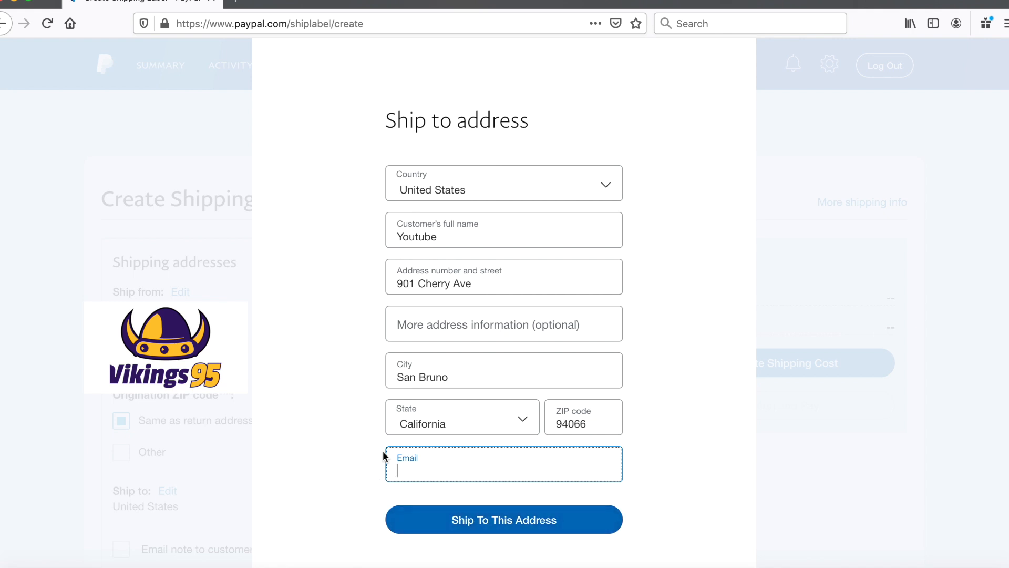
left_click(485, 520)
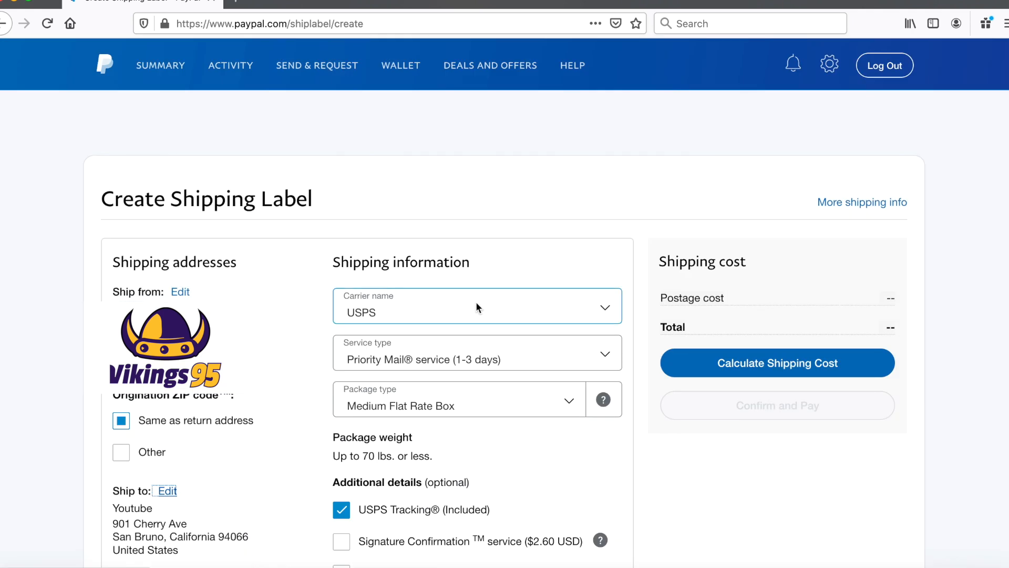
Keep USPS as the carrier and set the service type to First-Class Mail Parcel service (2-5 days)
scroll(482, 363, "down", 5)
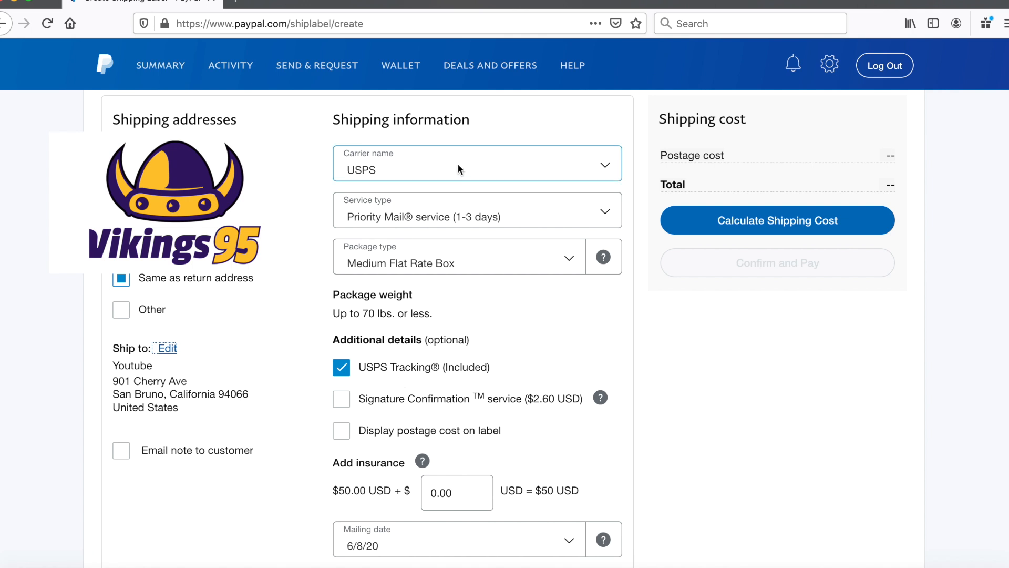
left_click(423, 160)
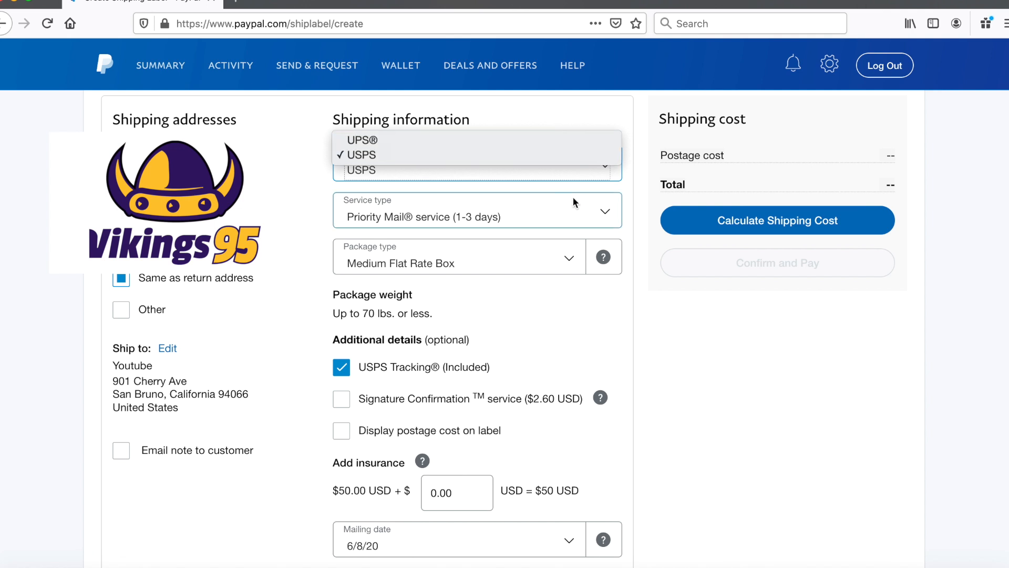
left_click(560, 185)
left_click(481, 215)
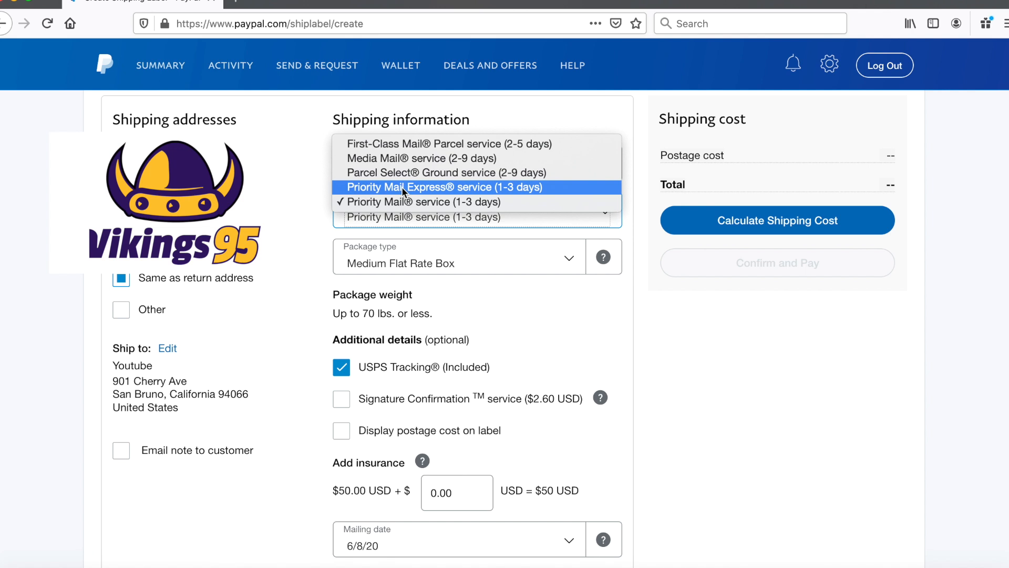
left_click(408, 144)
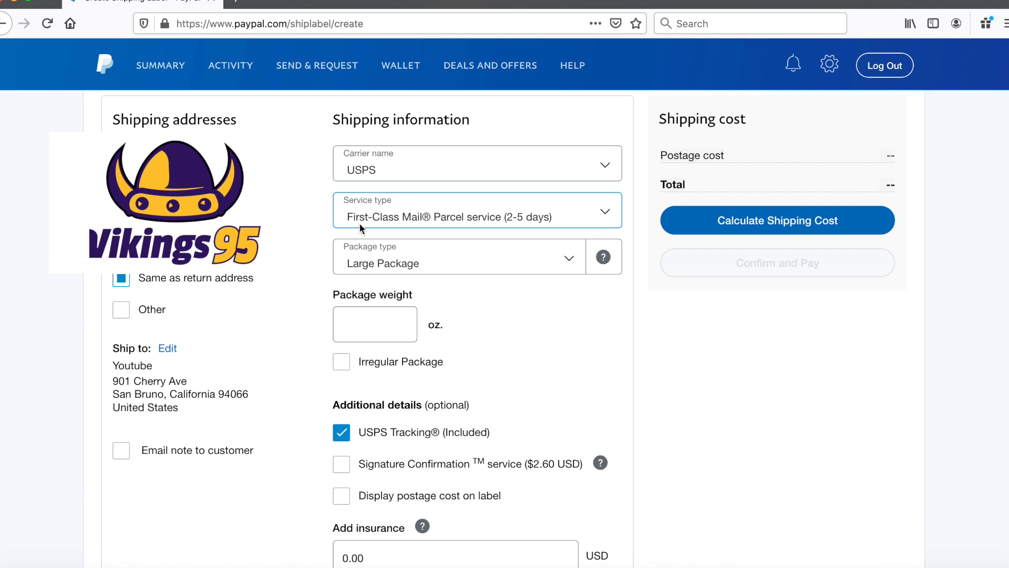
Check the package size note and set the package type to Package/Thick Envelope
mouse_move(603, 257)
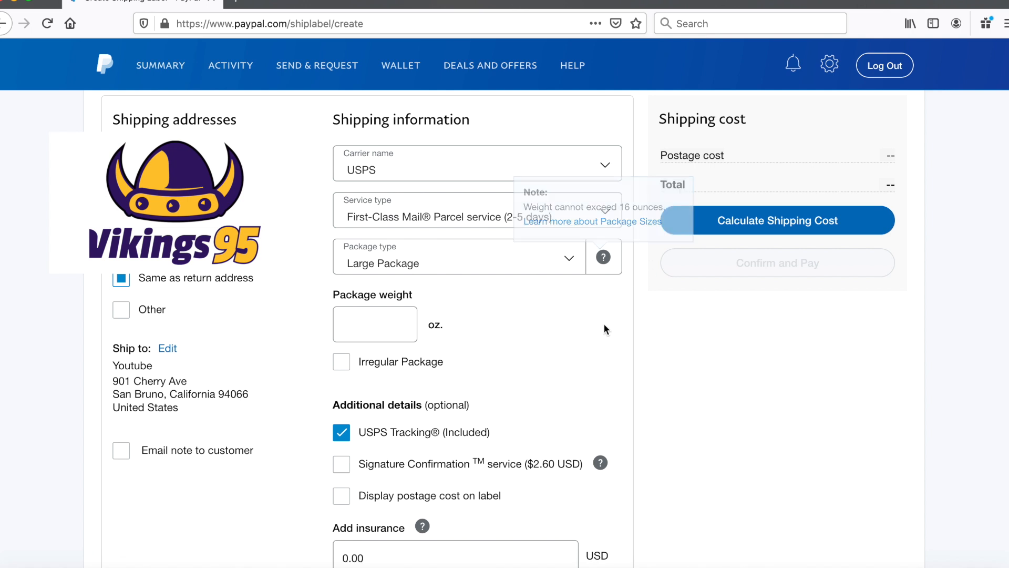
left_click(477, 256)
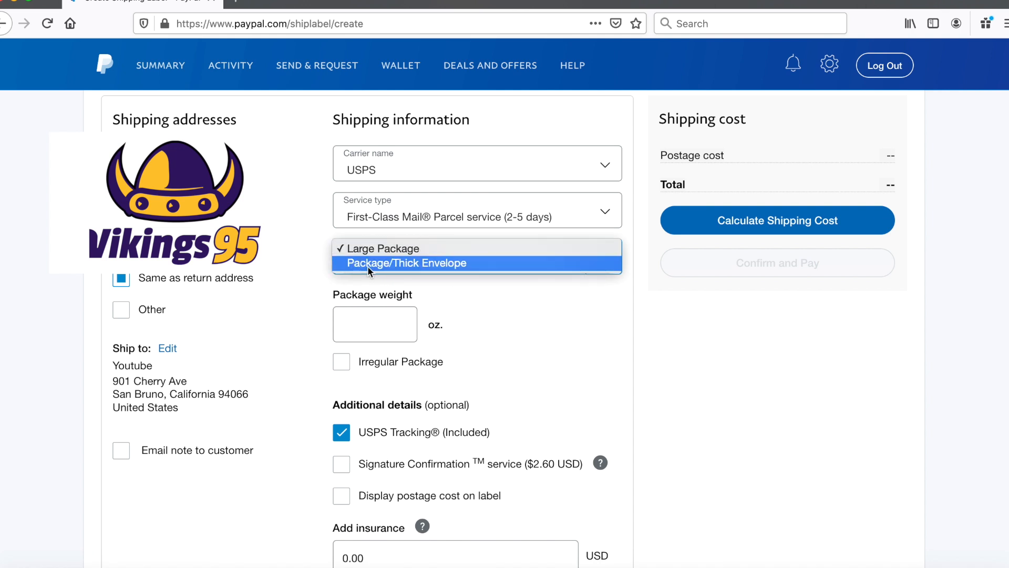
left_click(394, 264)
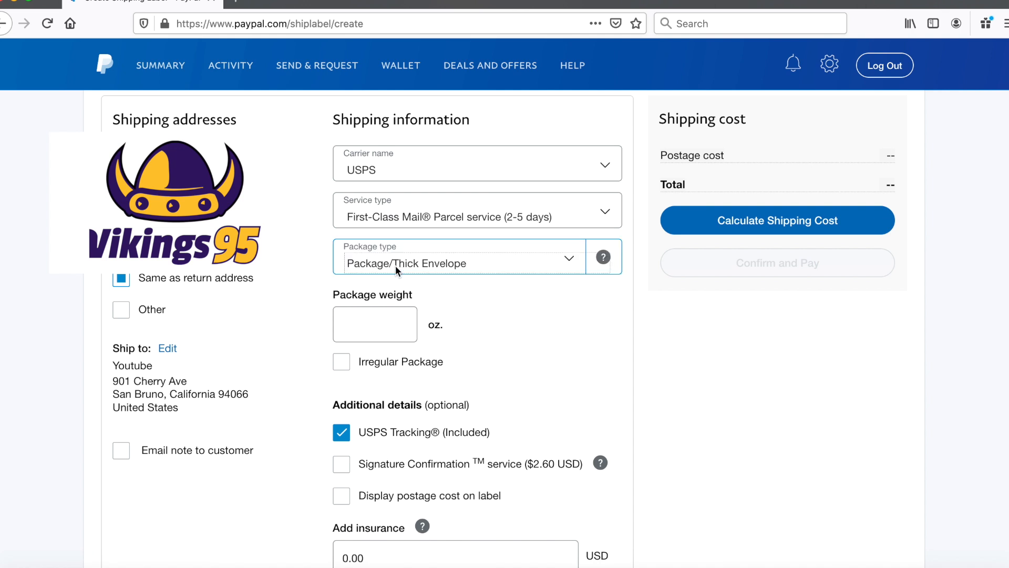
Set the package weight to 4 oz
left_click(353, 319)
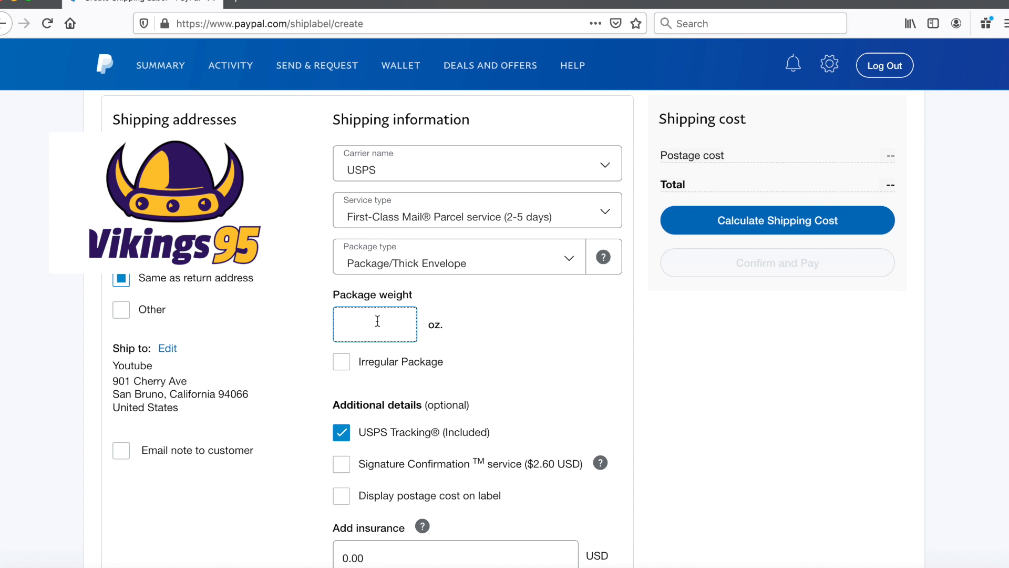
type("2")
key("BackSpace")
type("4")
key("BackSpace")
type("4")
Keep 6/8/20 as the mailing date and calculate the shipping cost for the package
scroll(479, 472, "down", 3)
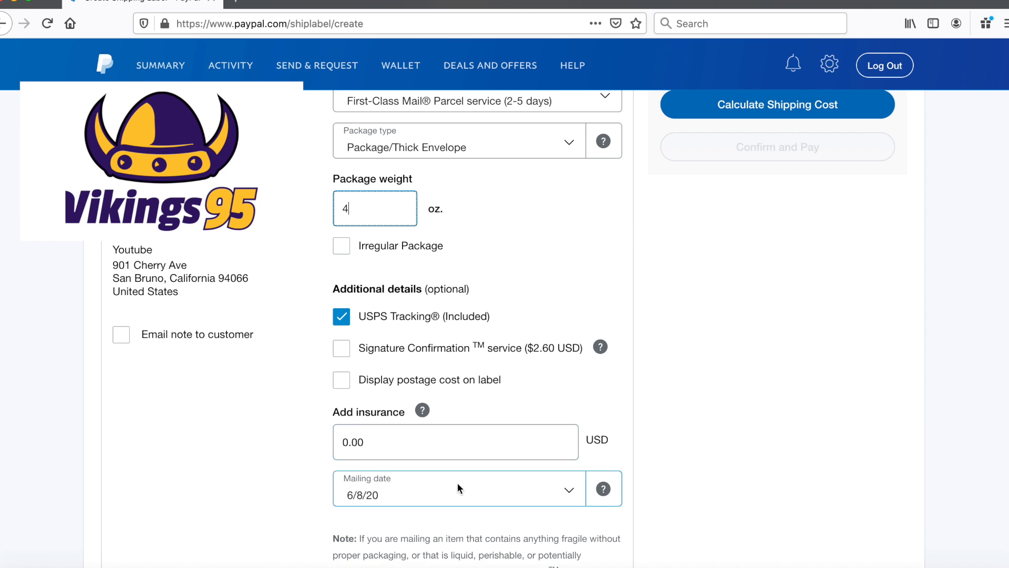
left_click(381, 492)
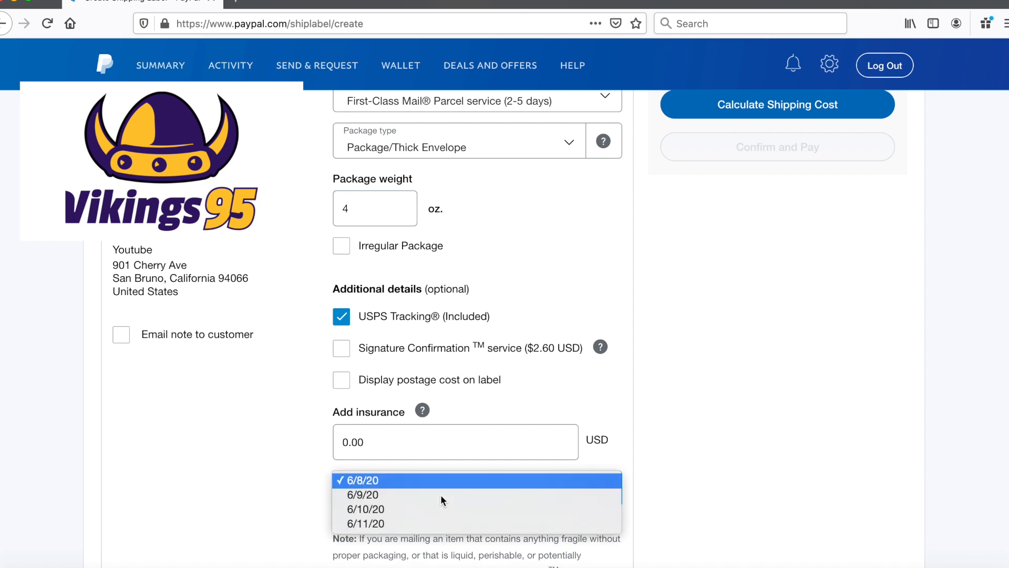
left_click(273, 491)
scroll(458, 446, "down", 3)
scroll(458, 446, "up", 5)
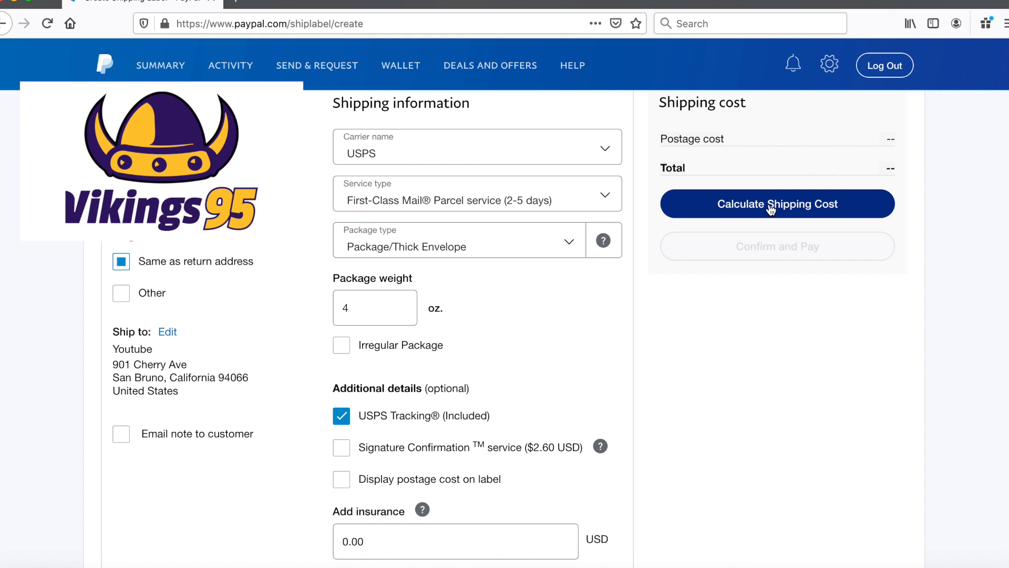
left_click(755, 205)
scroll(752, 200, "down", 1)
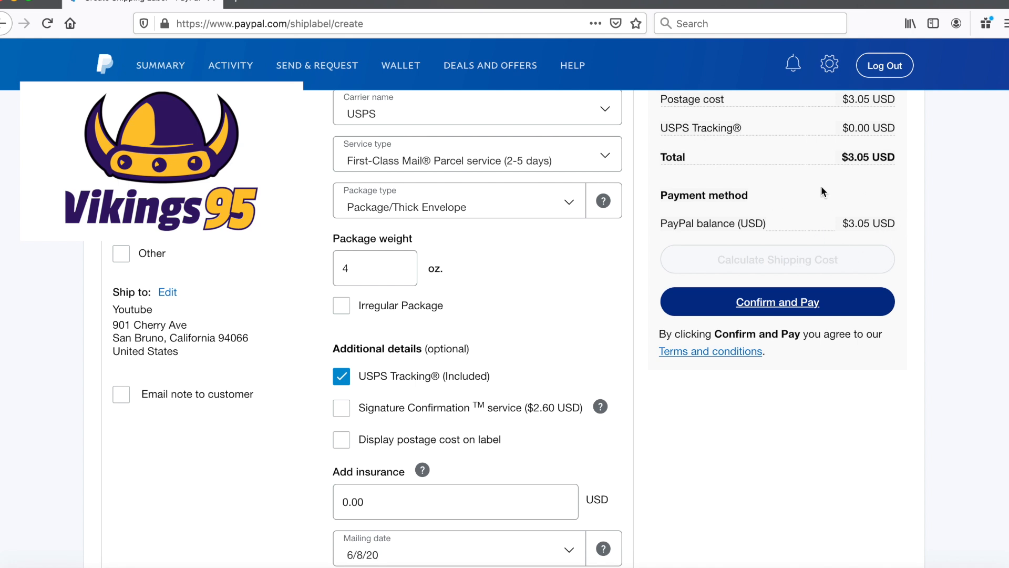
Set the package weight to 12 oz and recalculate the shipping cost
left_click(367, 273)
type("4")
left_click_drag(367, 273, 317, 263)
type("12")
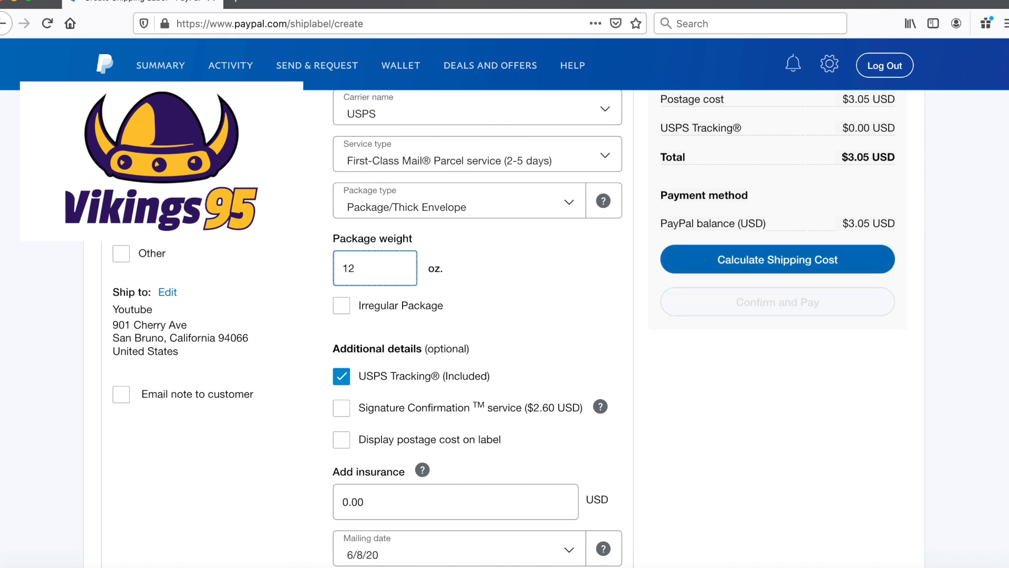
left_click(734, 272)
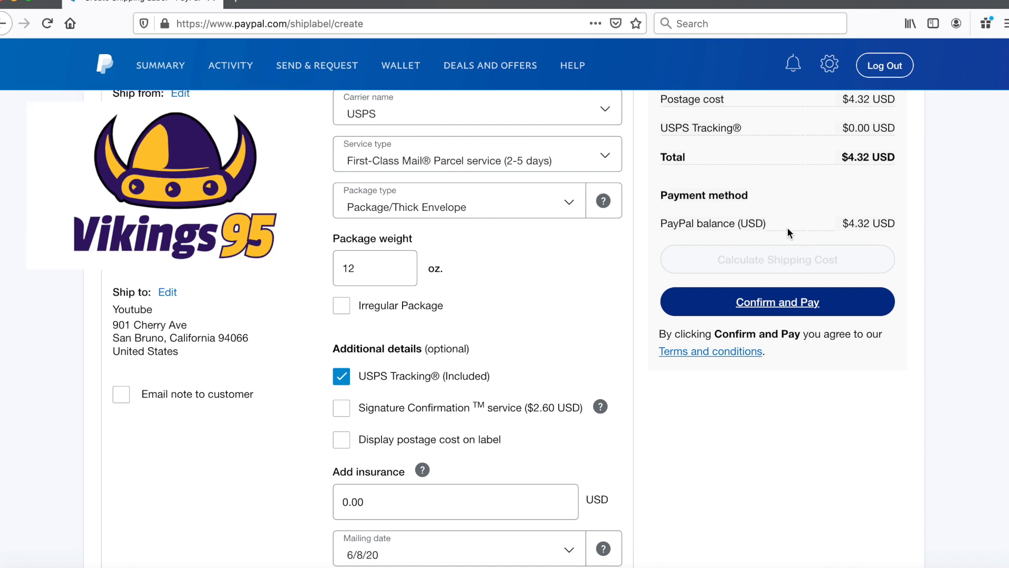
Change the service type to Media Mail service (2-9 days)
scroll(629, 268, "up", 3)
left_click(465, 247)
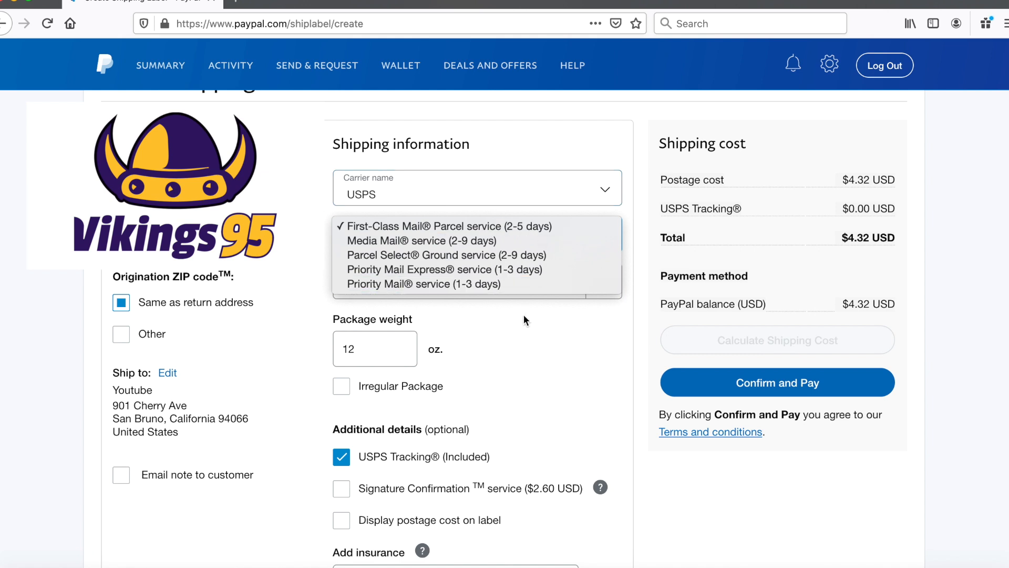
left_click(392, 240)
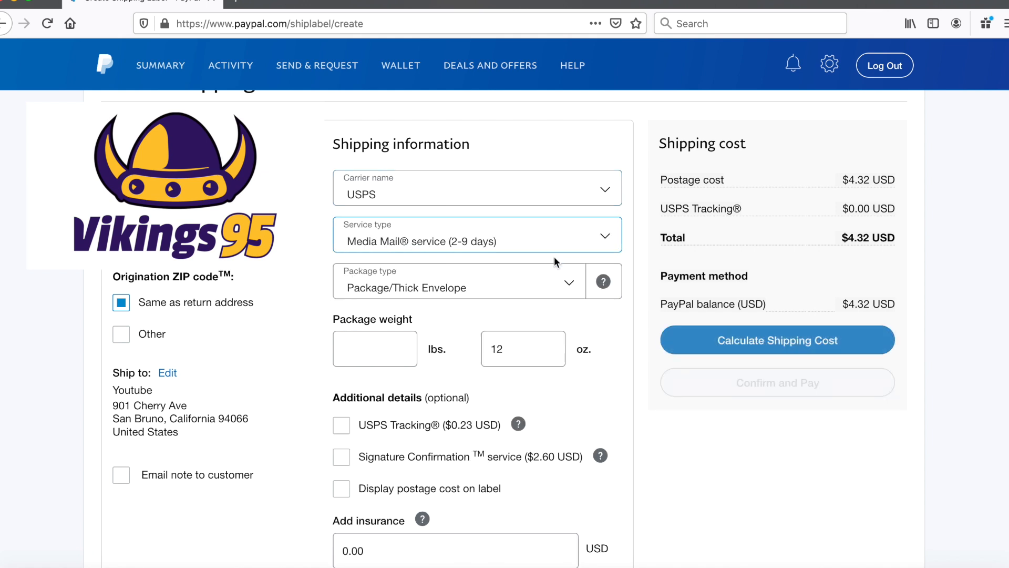
left_click(521, 246)
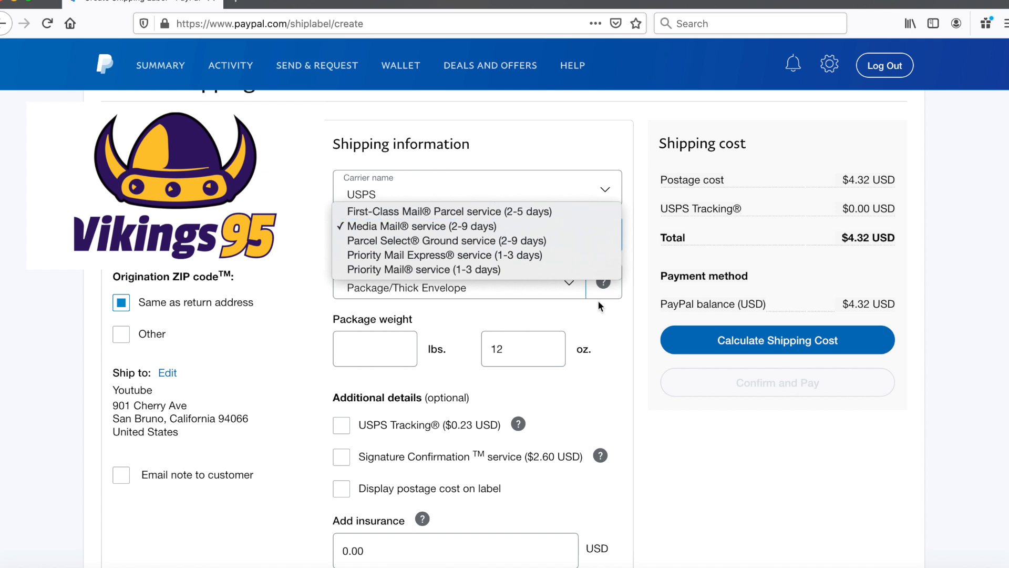
left_click(601, 325)
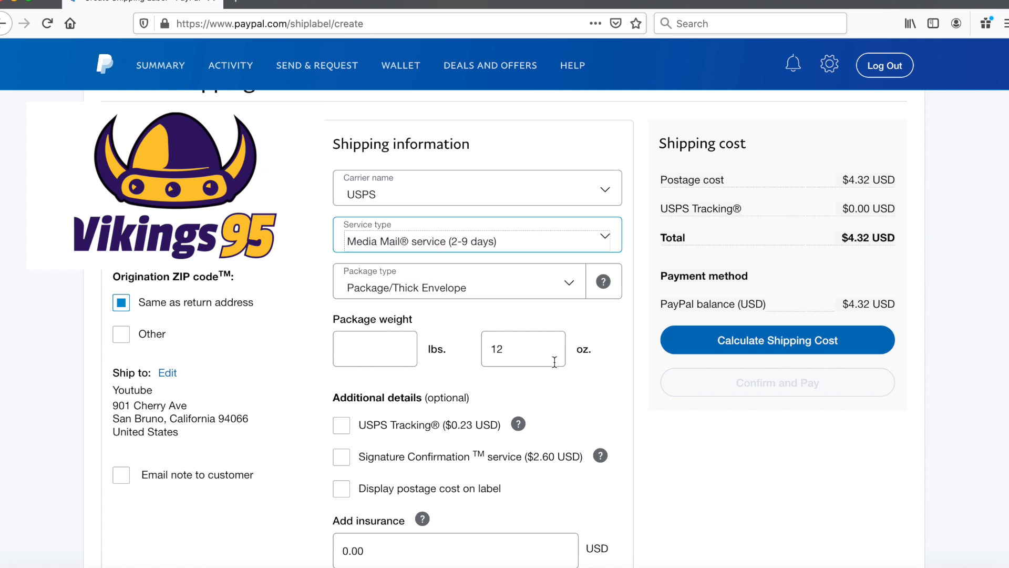